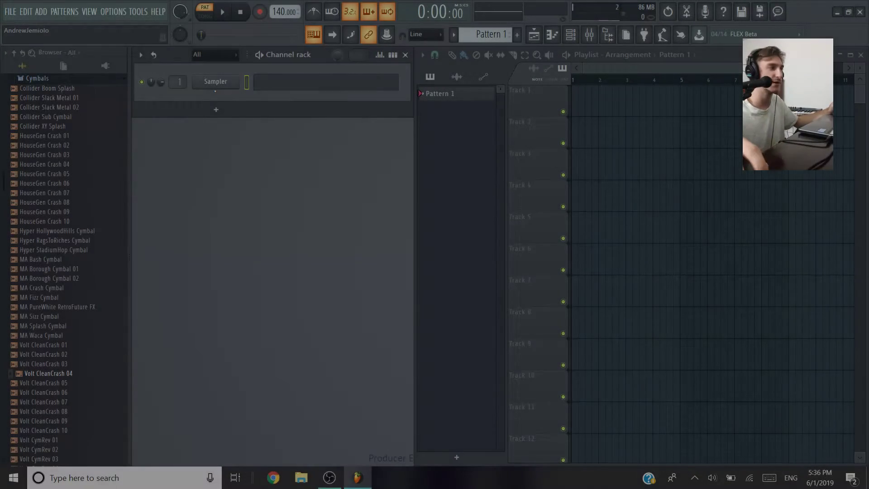
Replace the Sampler channel with a 3x Osc instrument.
{"action": "right_click", "coordinate": [226, 84]}
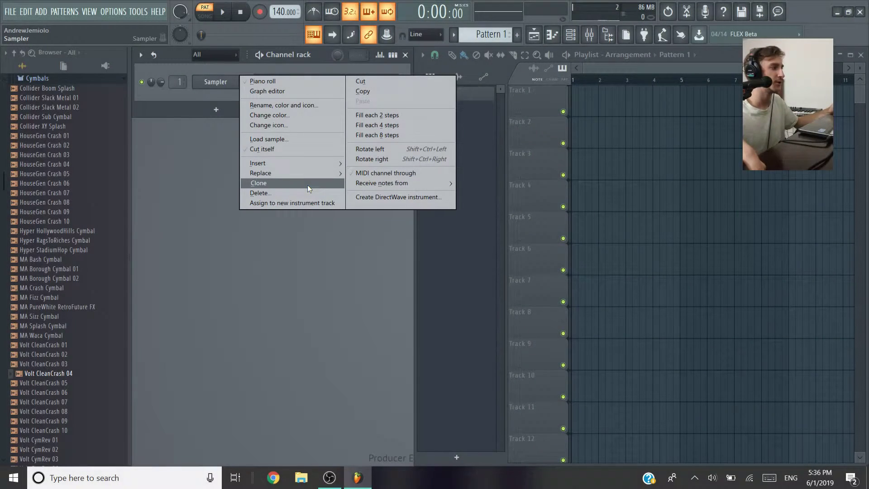
{"action": "mouse_move", "coordinate": [303, 178]}
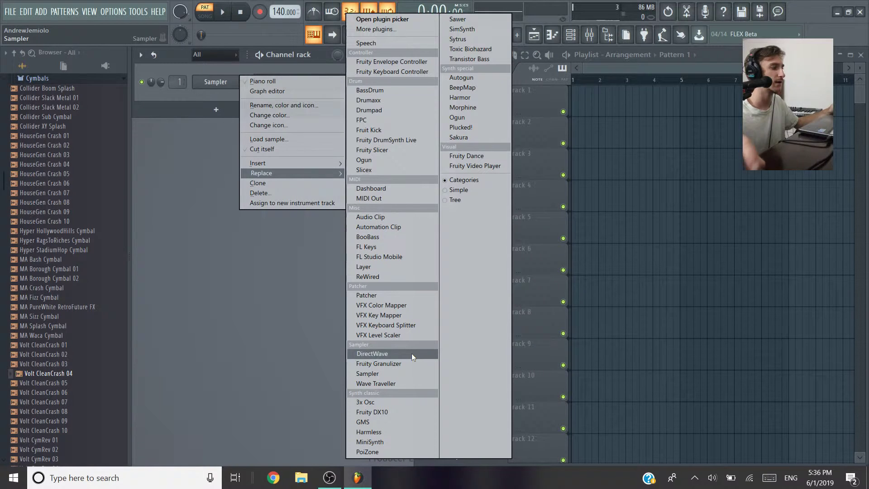
{"action": "left_click", "coordinate": [406, 405]}
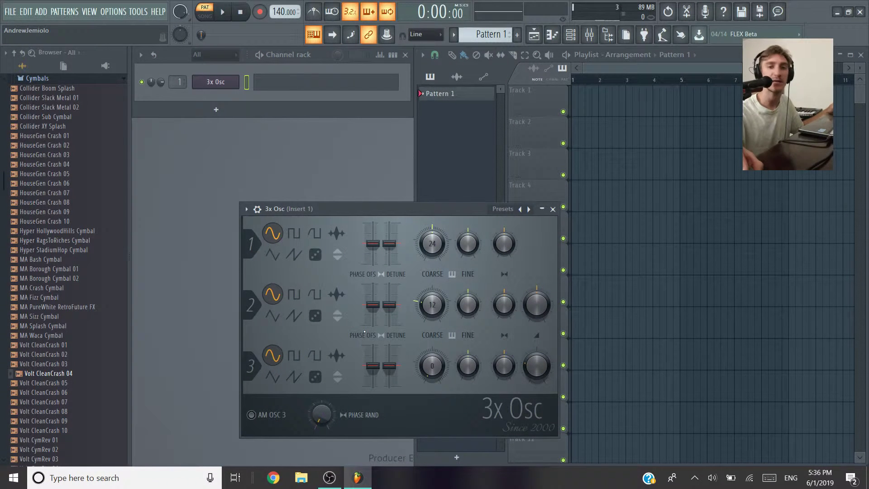
Set the coarse pitch of oscillators 1 and 2 to 0.
{"action": "left_click_drag", "start_coordinate": [339, 213], "coordinate": [288, 142]}
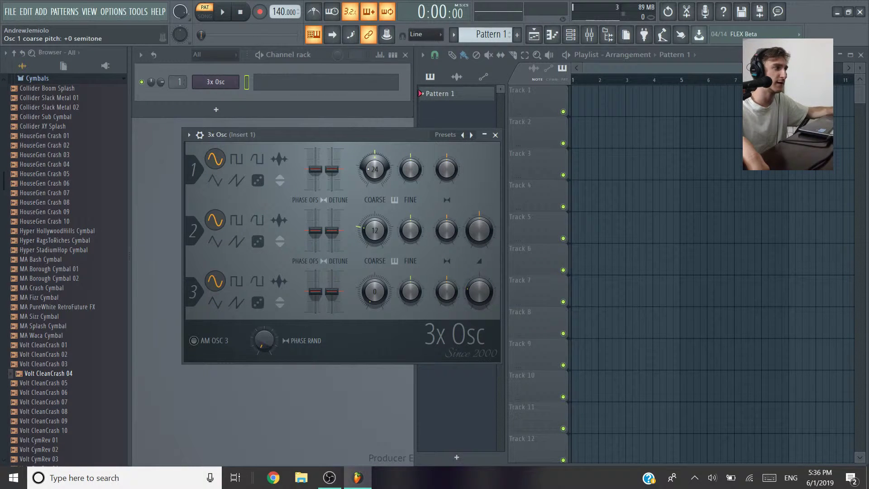
{"action": "left_click_drag", "start_coordinate": [375, 169], "coordinate": [374, 195]}
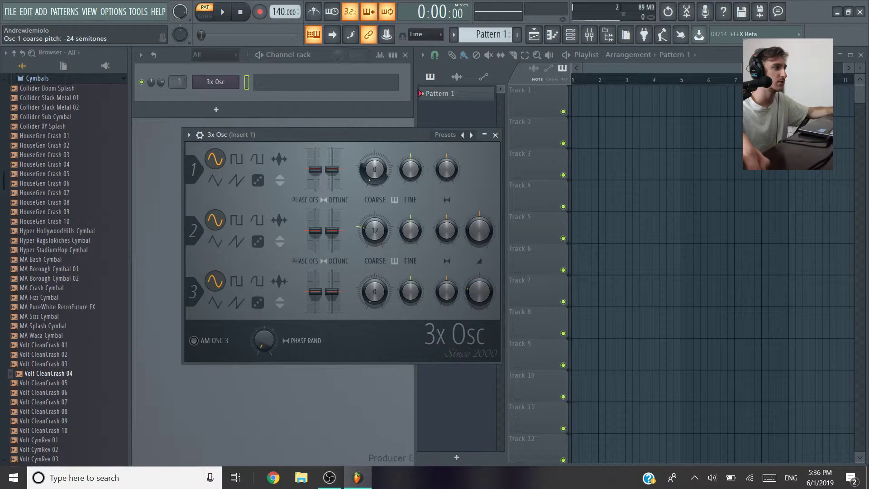
{"action": "left_click_drag", "start_coordinate": [375, 231], "coordinate": [374, 246]}
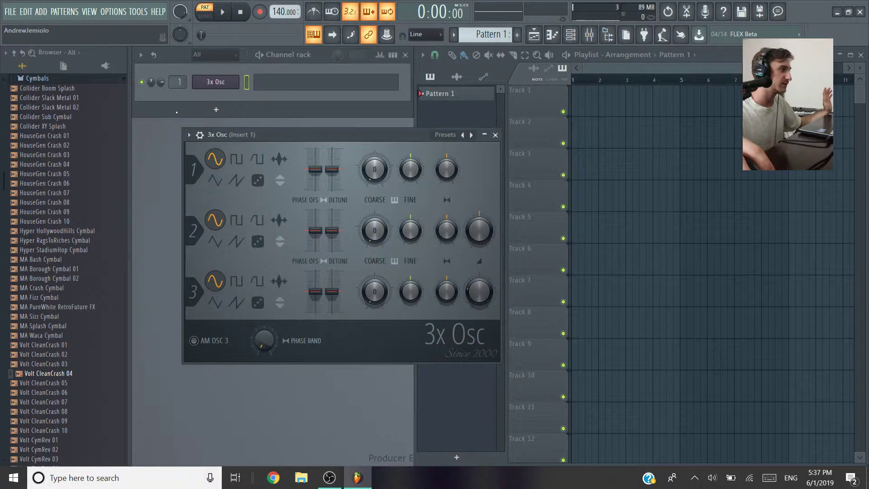
Set the 3x Osc channel's root note to C7 in its miscellaneous functions page.
{"action": "left_click", "coordinate": [200, 135]}
{"action": "left_click", "coordinate": [271, 155]}
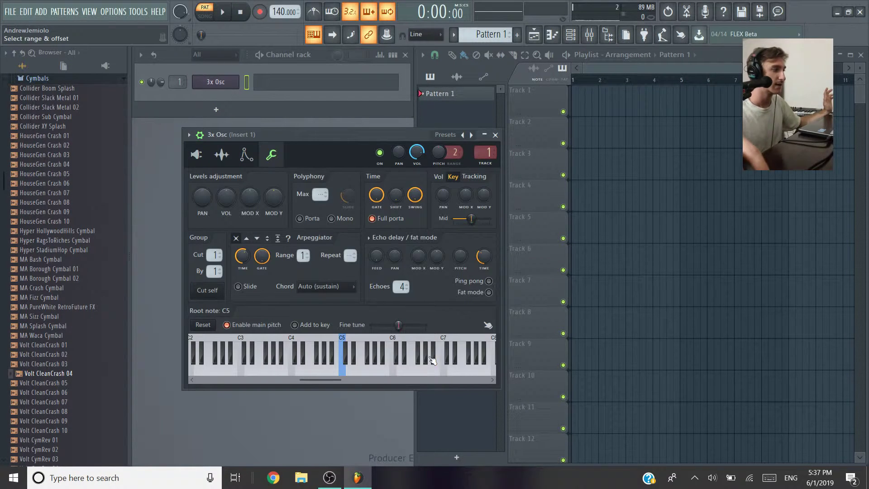
{"action": "left_click", "coordinate": [445, 366]}
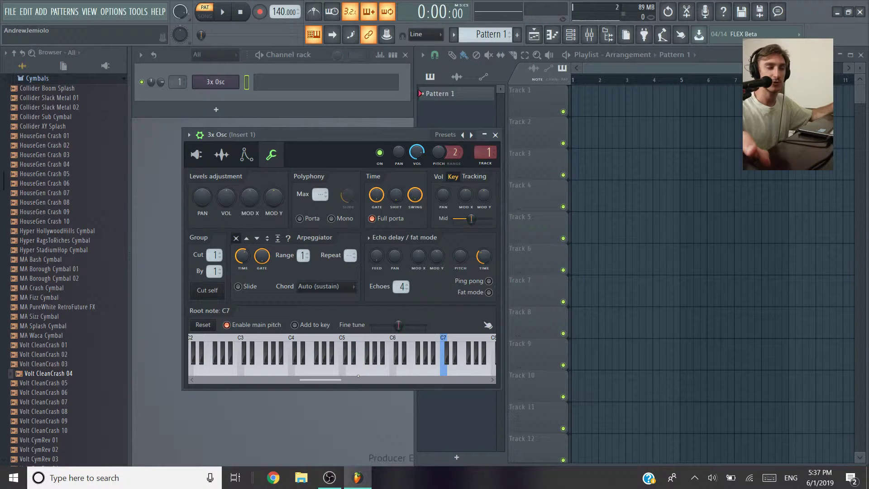
{"action": "left_click_drag", "start_coordinate": [324, 132], "coordinate": [290, 120]}
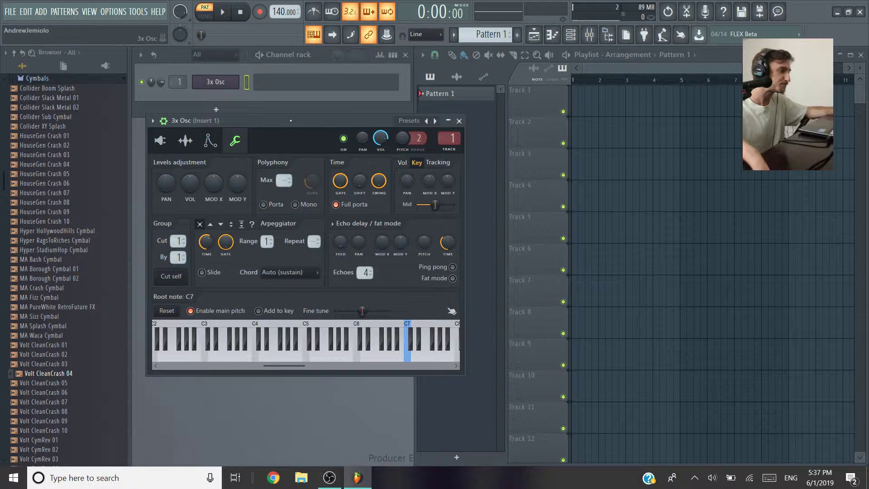
Replace the 3x Osc channel with a Sytrus instrument.
{"action": "left_click", "coordinate": [459, 122]}
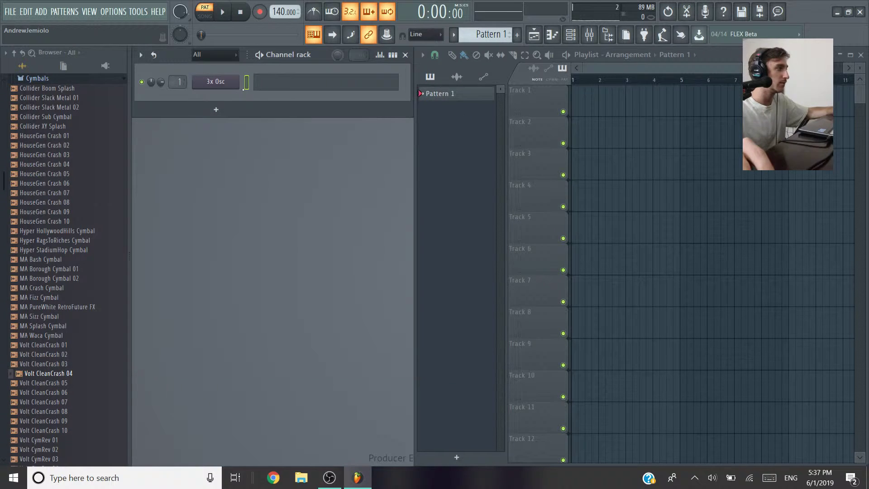
{"action": "right_click", "coordinate": [225, 83]}
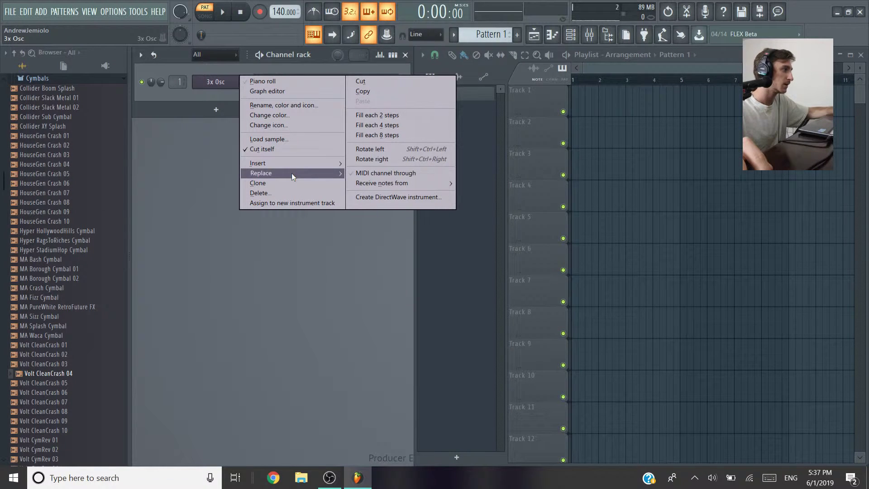
{"action": "mouse_move", "coordinate": [291, 174]}
{"action": "left_click", "coordinate": [486, 39]}
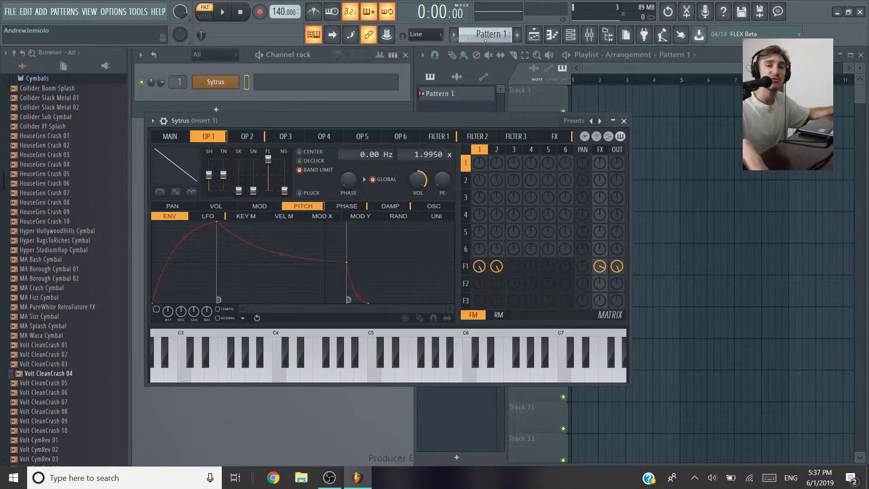
{"action": "left_click_drag", "start_coordinate": [427, 116], "coordinate": [459, 117]}
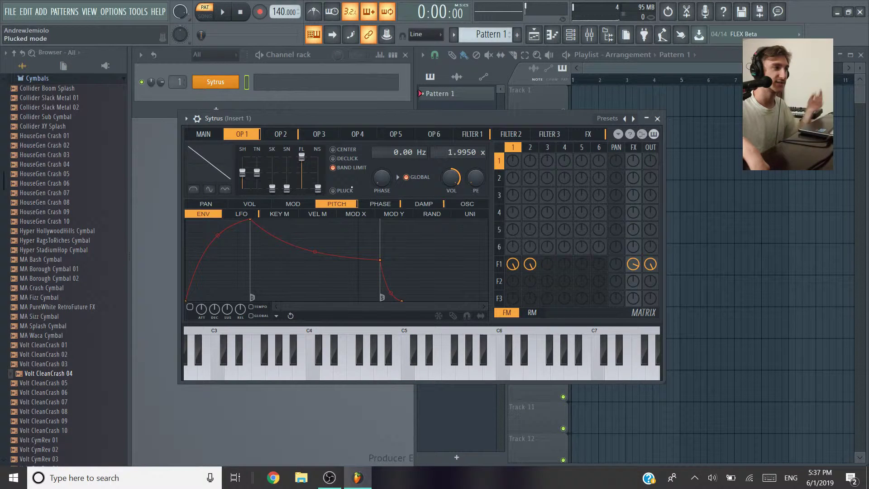
Load Sytrus's Default preset.
{"action": "left_click", "coordinate": [614, 122]}
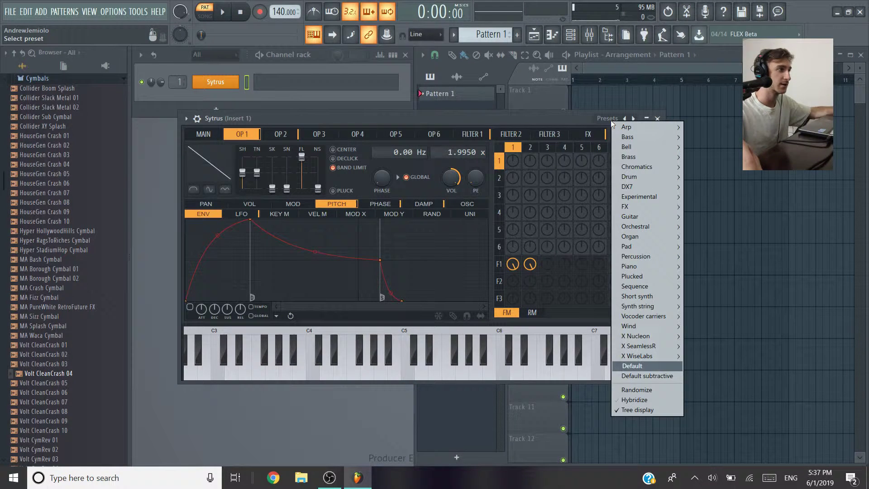
{"action": "mouse_move", "coordinate": [633, 137]}
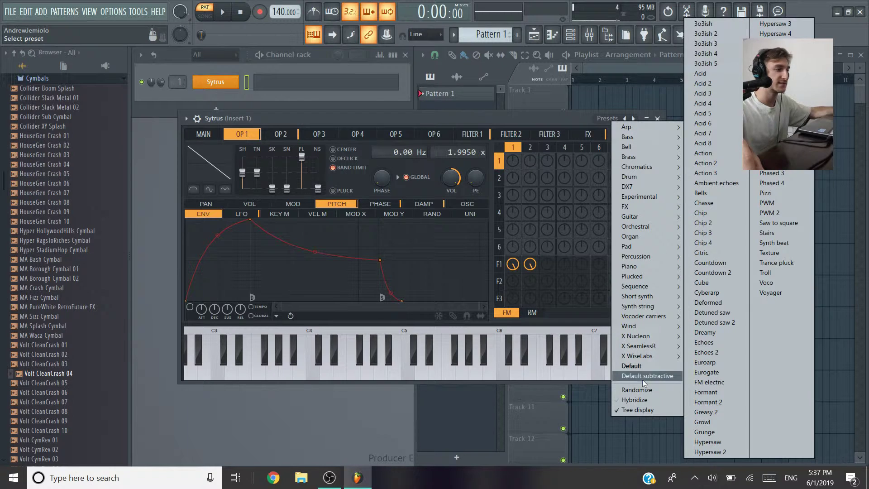
{"action": "left_click", "coordinate": [639, 368]}
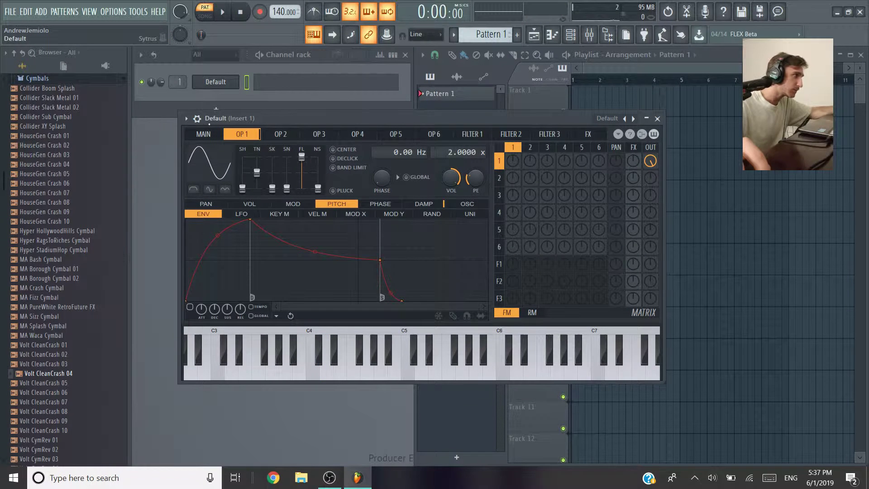
Lower Sytrus's master pitch to -24 semitones and adjust operator 1's output level.
{"action": "left_click", "coordinate": [212, 135]}
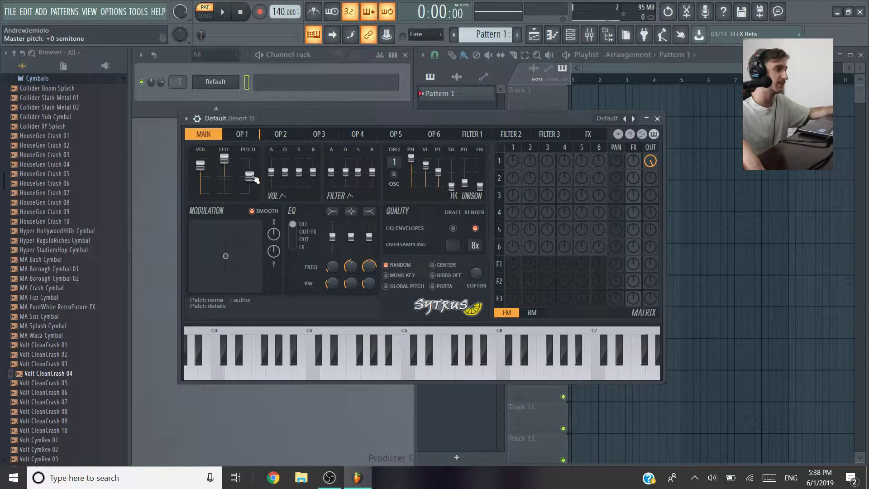
{"action": "left_click_drag", "start_coordinate": [249, 175], "coordinate": [250, 194]}
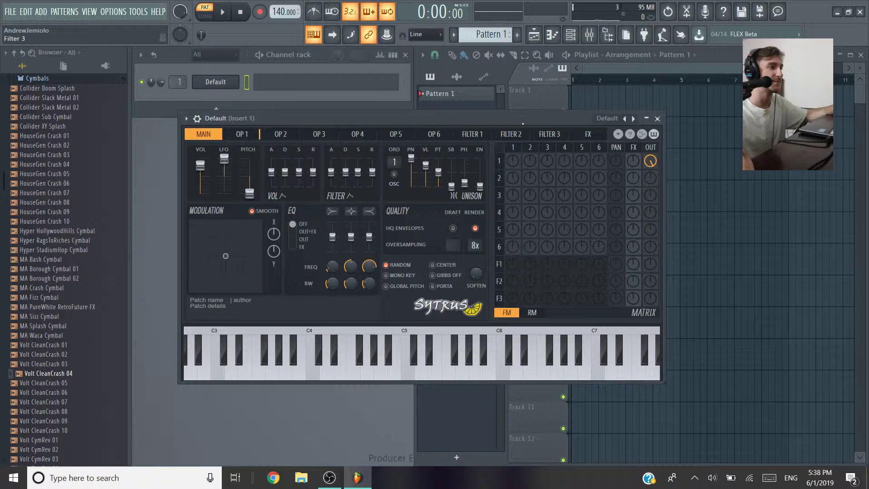
{"action": "left_click_drag", "start_coordinate": [656, 164], "coordinate": [661, 166]}
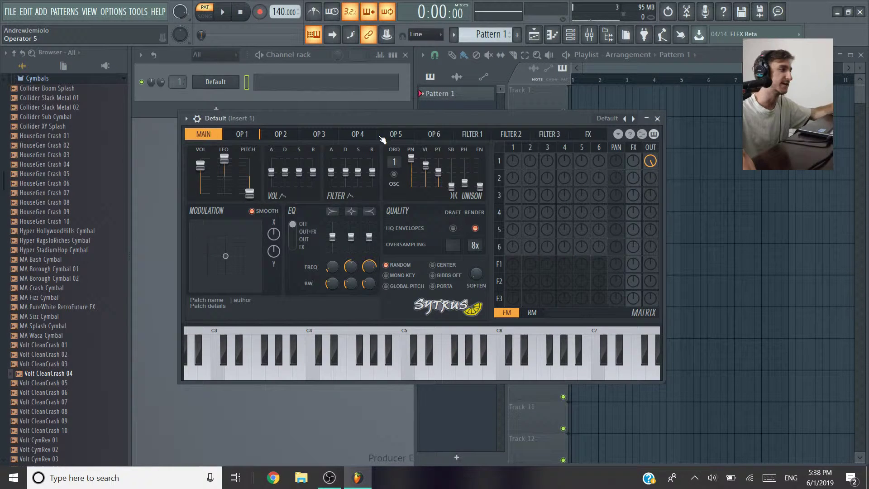
Show operator 1's settings page in Sytrus.
{"action": "left_click", "coordinate": [248, 134]}
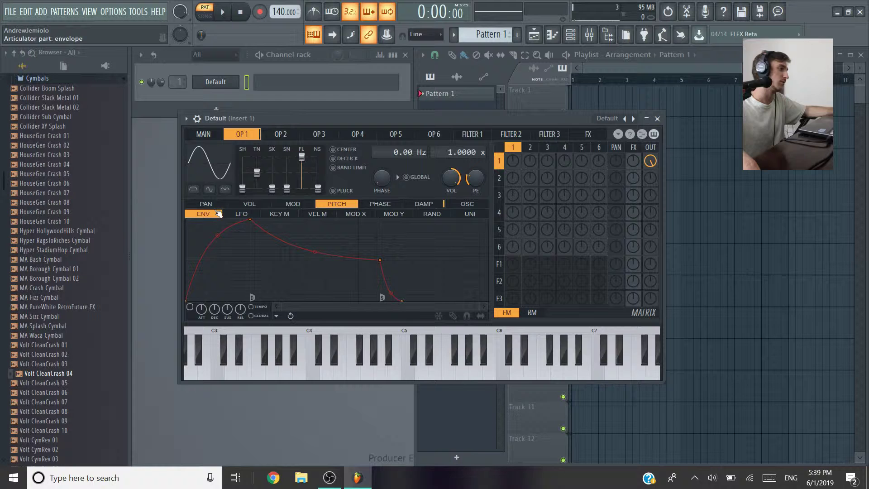
{"action": "left_click", "coordinate": [236, 204]}
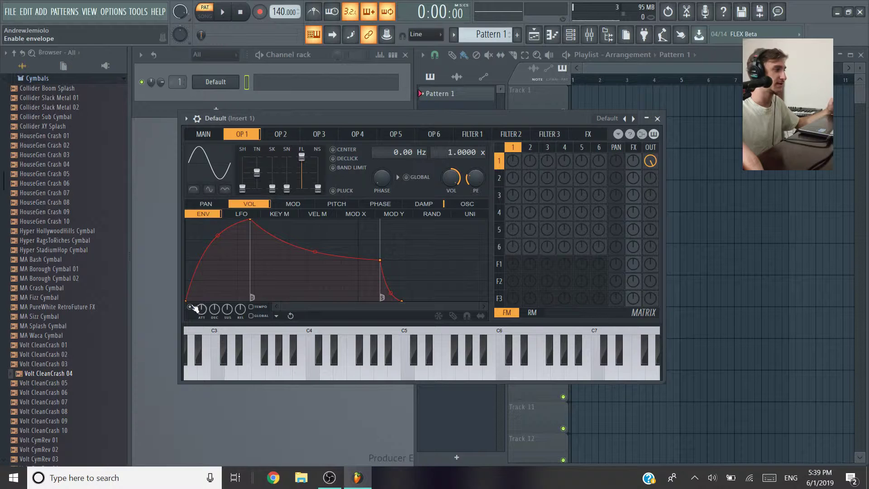
{"action": "left_click", "coordinate": [206, 204]}
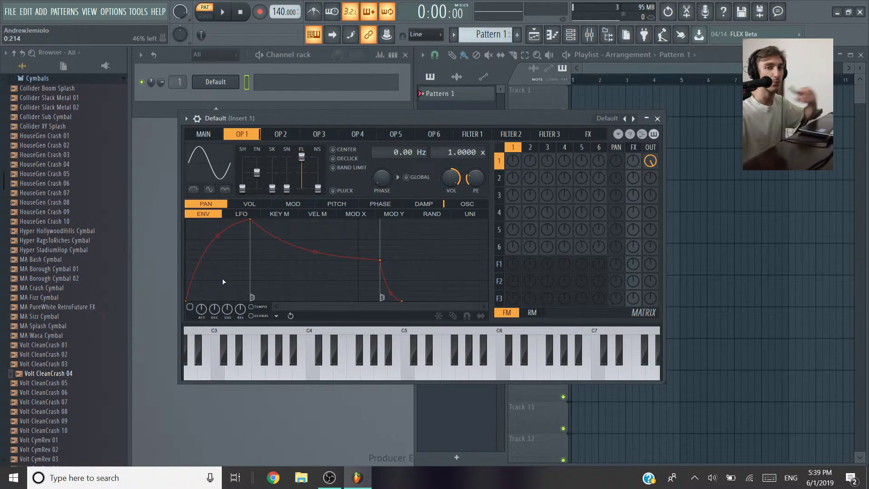
{"action": "left_click", "coordinate": [335, 205]}
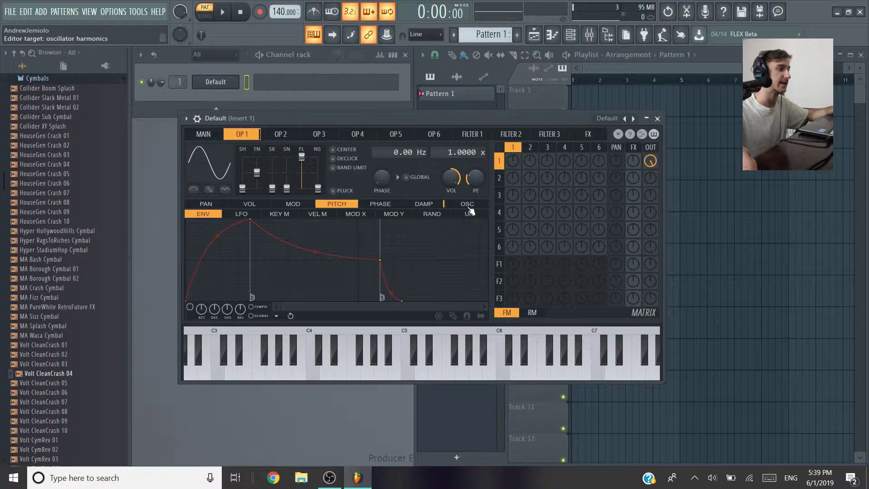
Enable operator 1's pitch envelope starting at -36%, set point 2 to 0.5, and audition C5.
{"action": "left_click", "coordinate": [190, 308]}
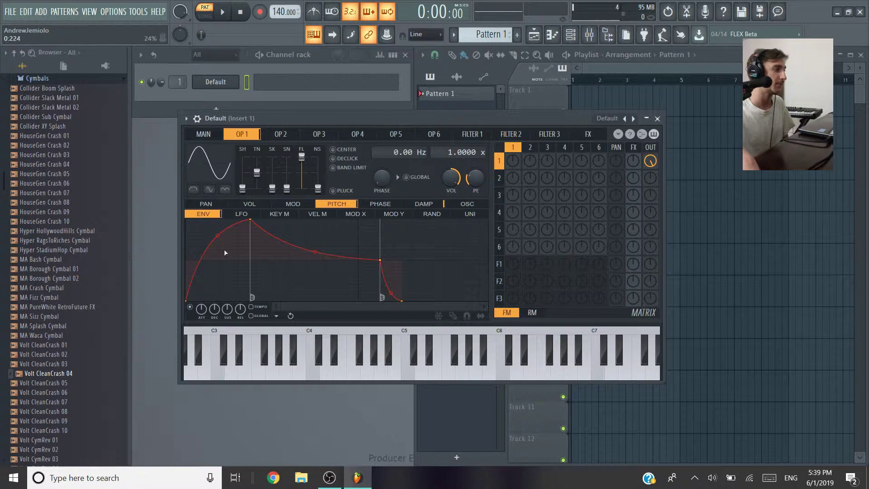
{"action": "left_click_drag", "start_coordinate": [186, 300], "coordinate": [185, 275]}
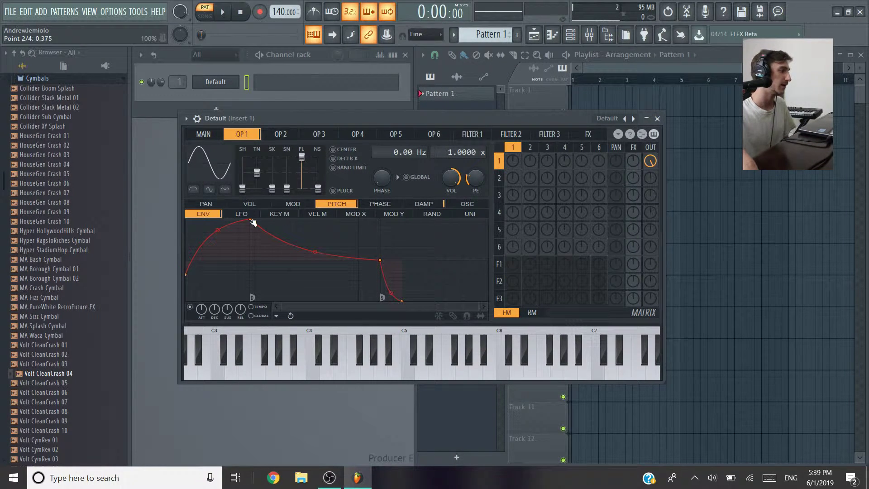
{"action": "left_click_drag", "start_coordinate": [252, 221], "coordinate": [214, 260]}
{"action": "right_click", "coordinate": [213, 259]}
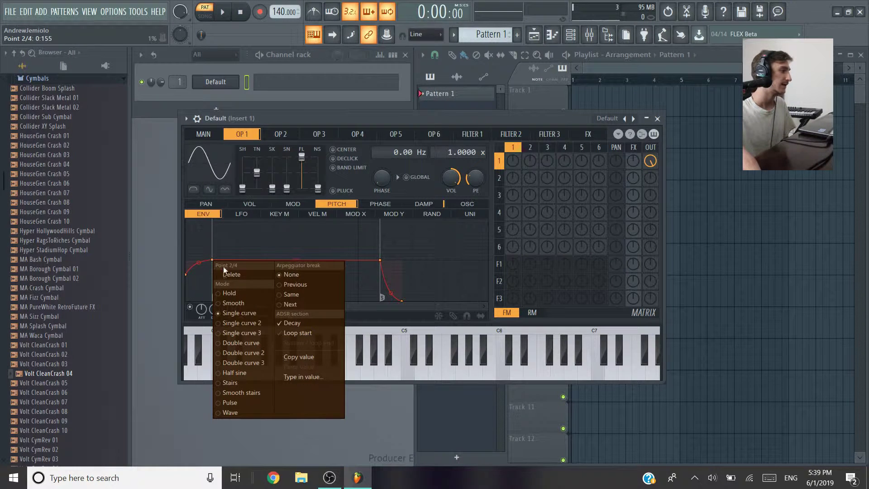
{"action": "left_click", "coordinate": [304, 374]}
{"action": "type", "text": "0.5"}
{"action": "key", "text": "Return"}
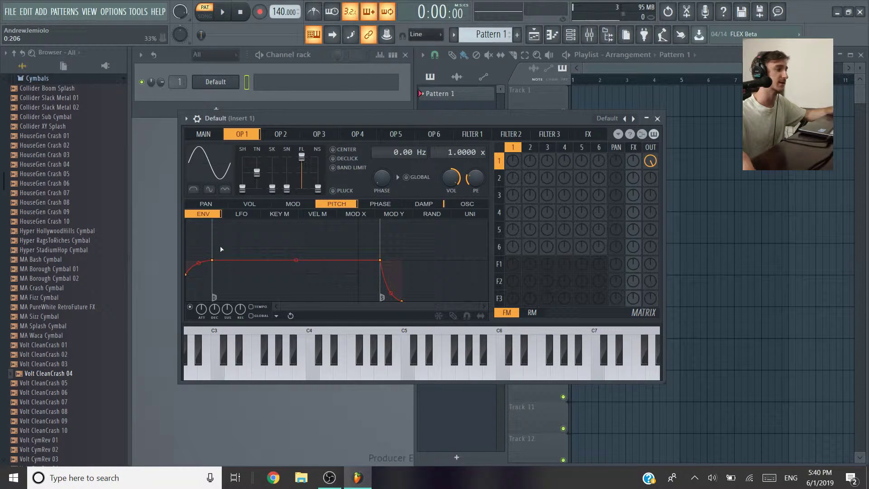
{"action": "key", "text": "z"}
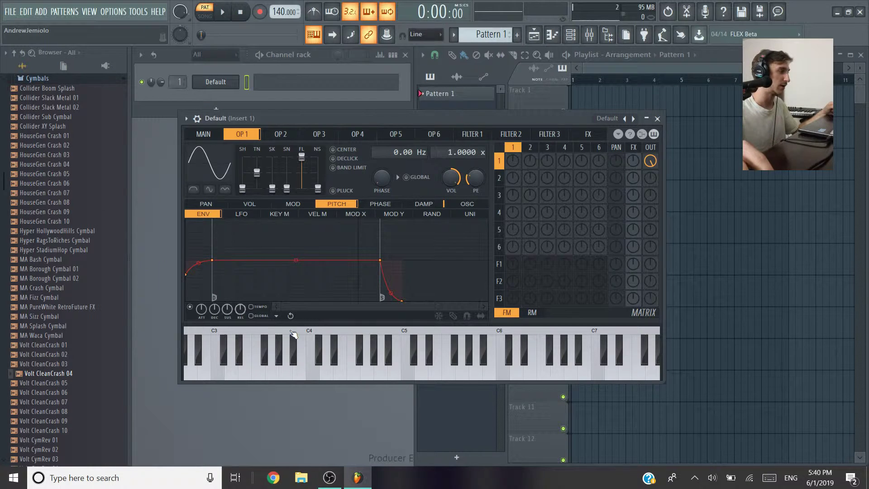
Sync the pitch envelope to song tempo and shorten its attack.
{"action": "left_click", "coordinate": [251, 306]}
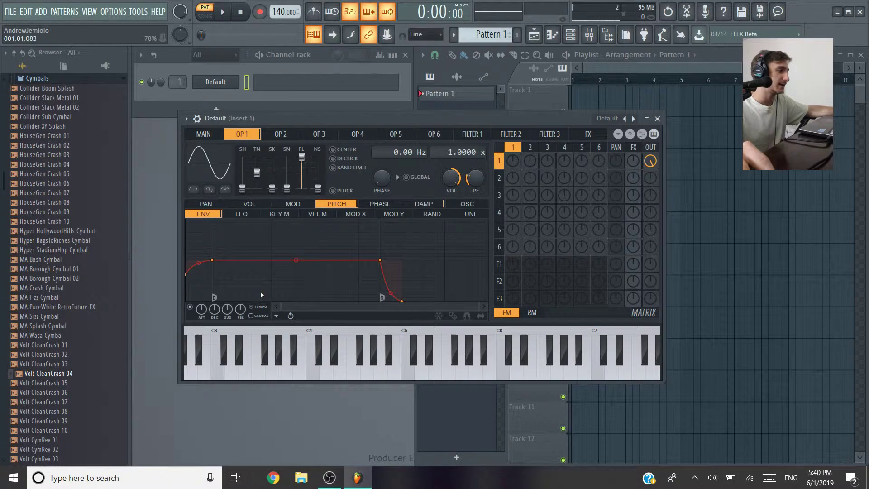
{"action": "left_click_drag", "start_coordinate": [201, 309], "coordinate": [201, 309]}
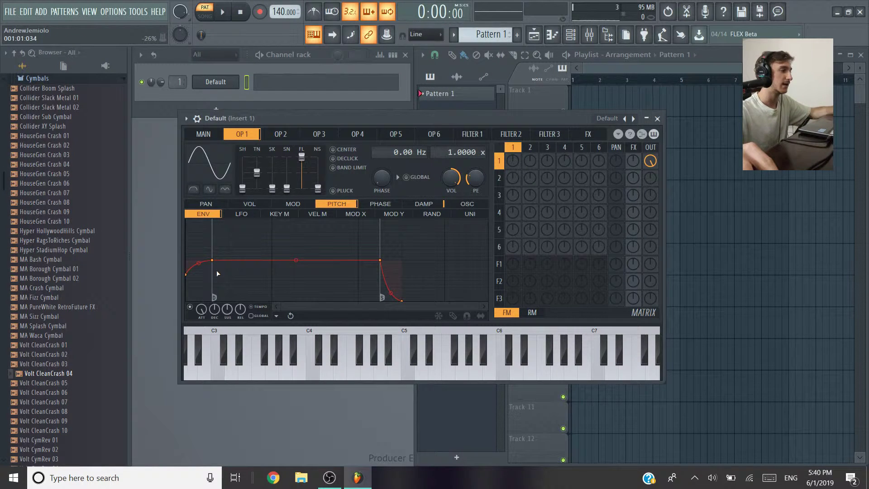
{"action": "left_click_drag", "start_coordinate": [201, 309], "coordinate": [201, 309]}
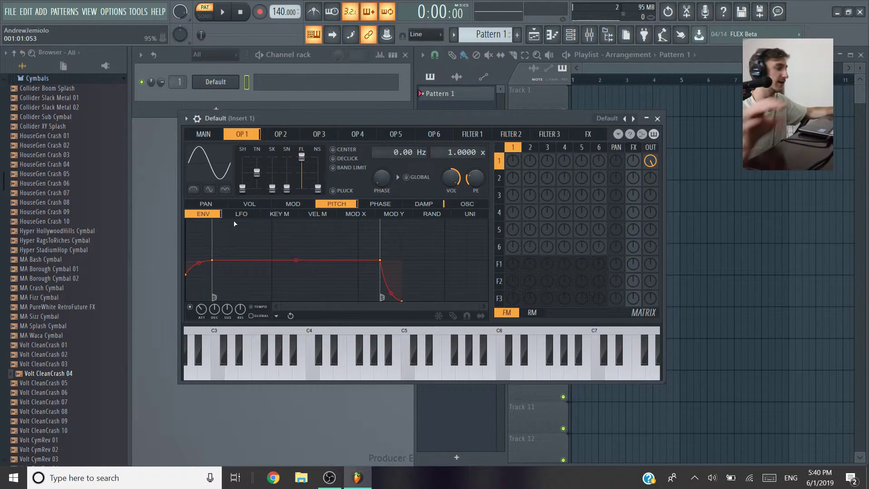
Reshape the envelope's starting point to tune the pitch drop.
{"action": "left_click_drag", "start_coordinate": [186, 274], "coordinate": [185, 247]}
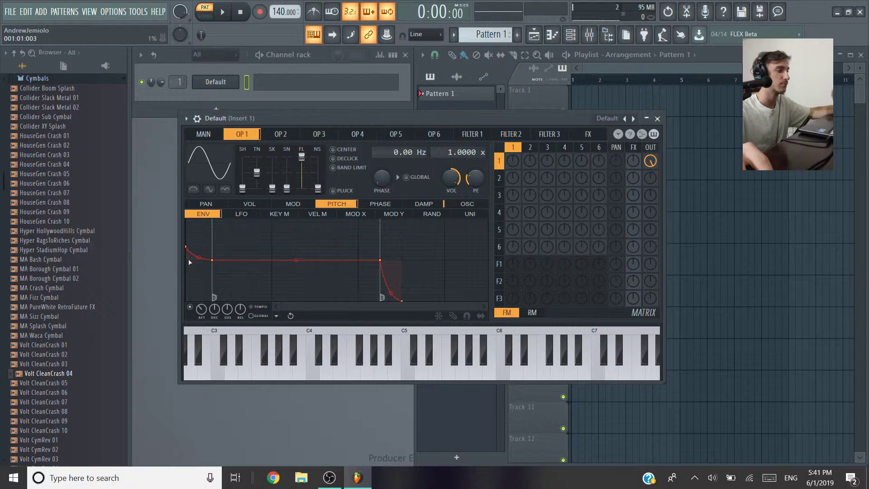
{"action": "left_click_drag", "start_coordinate": [186, 246], "coordinate": [188, 280]}
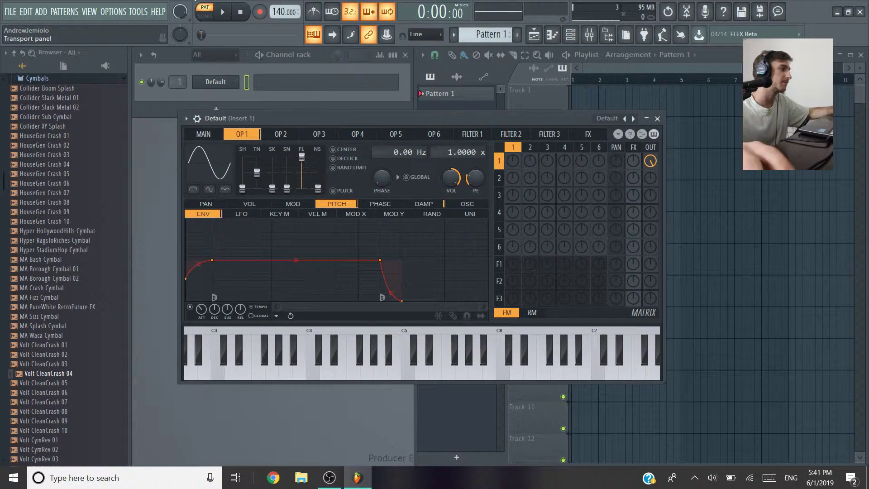
{"action": "left_click_drag", "start_coordinate": [191, 276], "coordinate": [172, 225]}
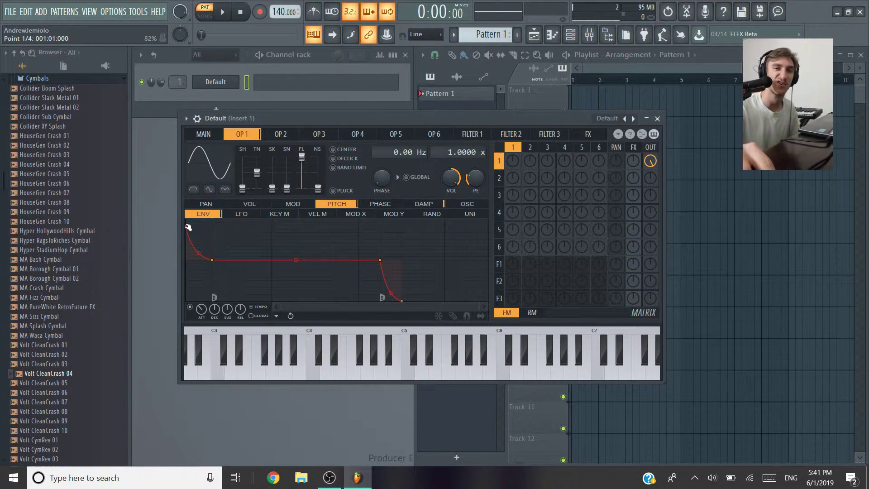
{"action": "left_click_drag", "start_coordinate": [188, 233], "coordinate": [194, 296]}
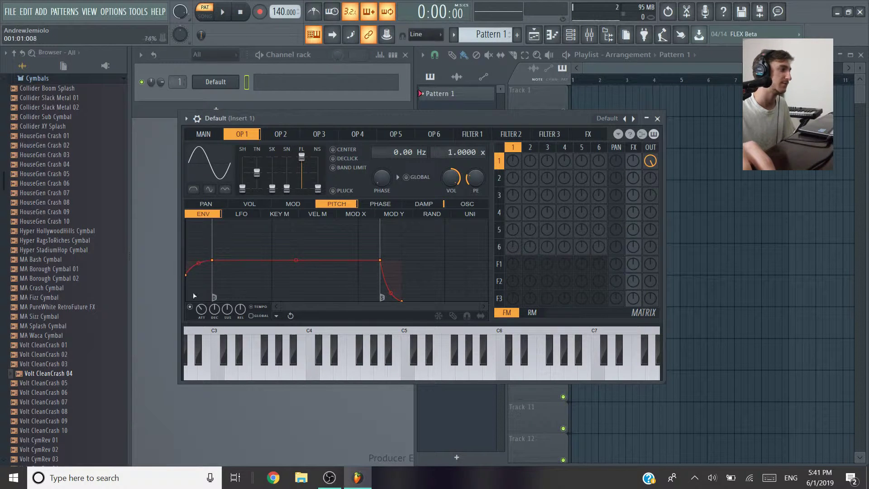
Open operator 1's harmonics editor and reset harmonic 1 to 100% for a pure sine.
{"action": "left_click", "coordinate": [467, 205]}
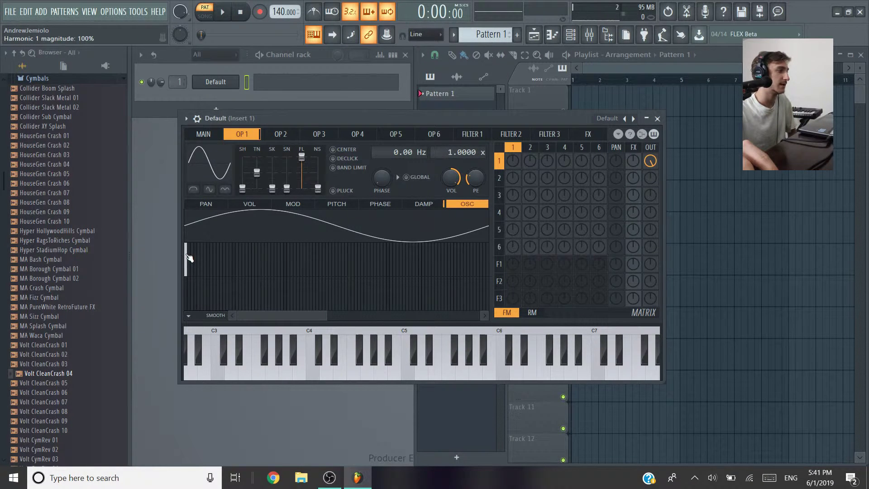
{"action": "left_click_drag", "start_coordinate": [190, 258], "coordinate": [188, 289]}
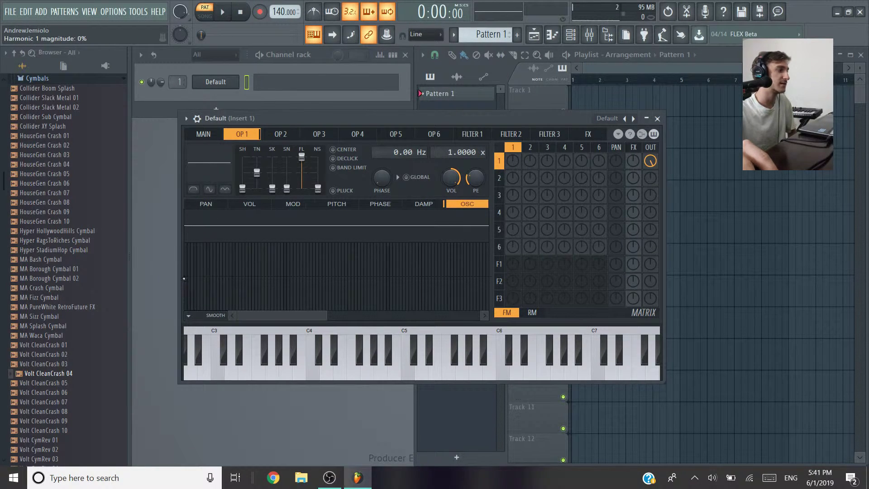
{"action": "left_click", "coordinate": [186, 239]}
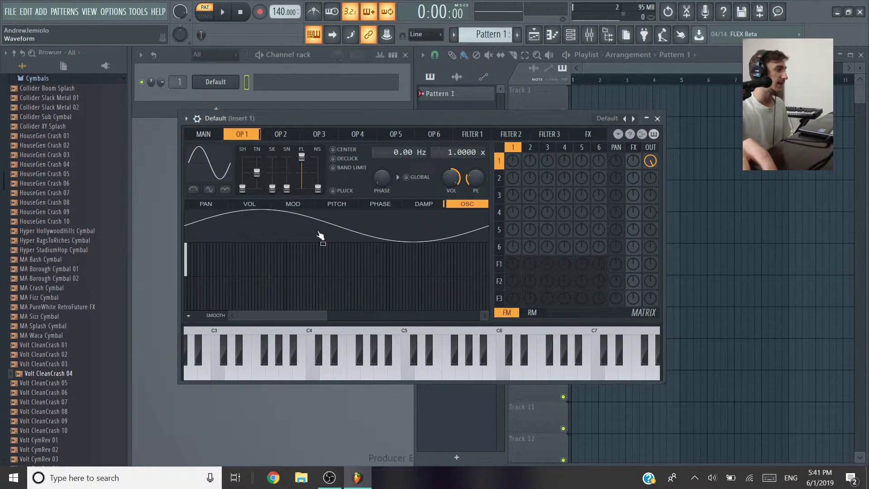
Draw a broad band of extra harmonics into operator 1 and audition it with test notes.
{"action": "mouse_move", "coordinate": [193, 256]}
{"action": "left_mouse_down"}
{"action": "mouse_move", "coordinate": [211, 265]}
{"action": "mouse_move", "coordinate": [311, 264]}
{"action": "left_mouse_up"}
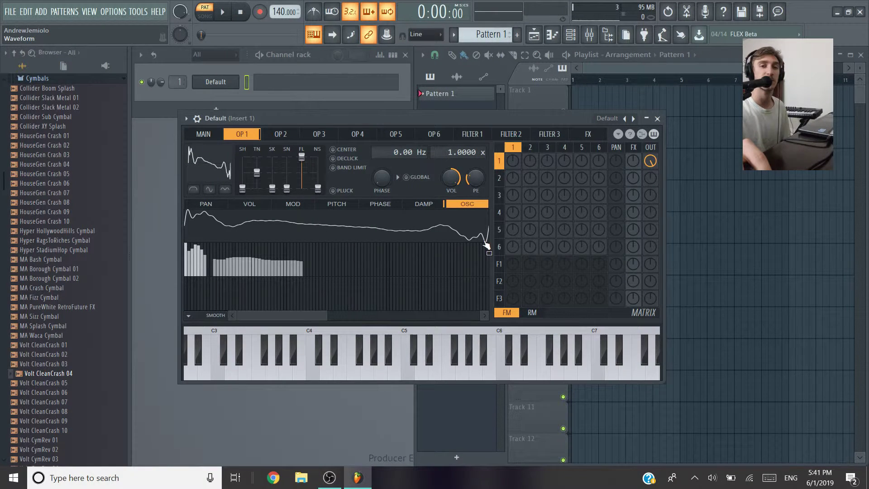
{"action": "key", "text": "c"}
{"action": "key", "text": "z"}
{"action": "key", "text": "c"}
{"action": "key", "text": "v"}
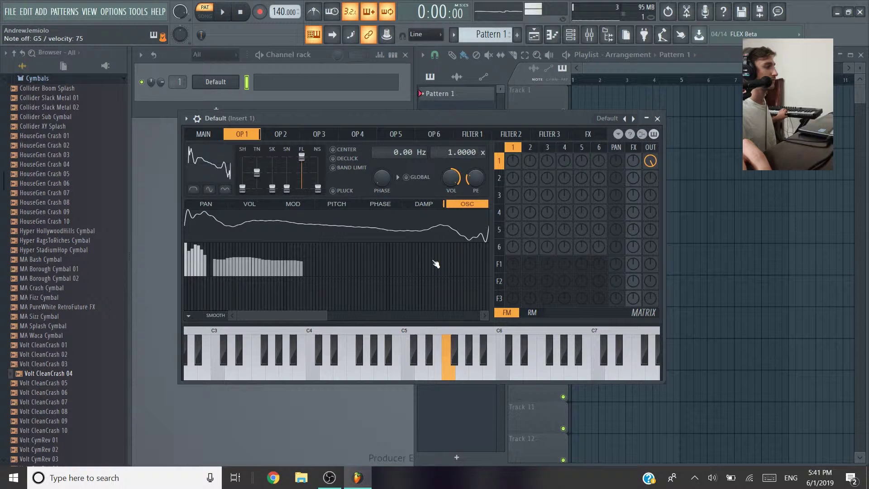
{"action": "key", "text": "b"}
{"action": "key", "text": "b"}
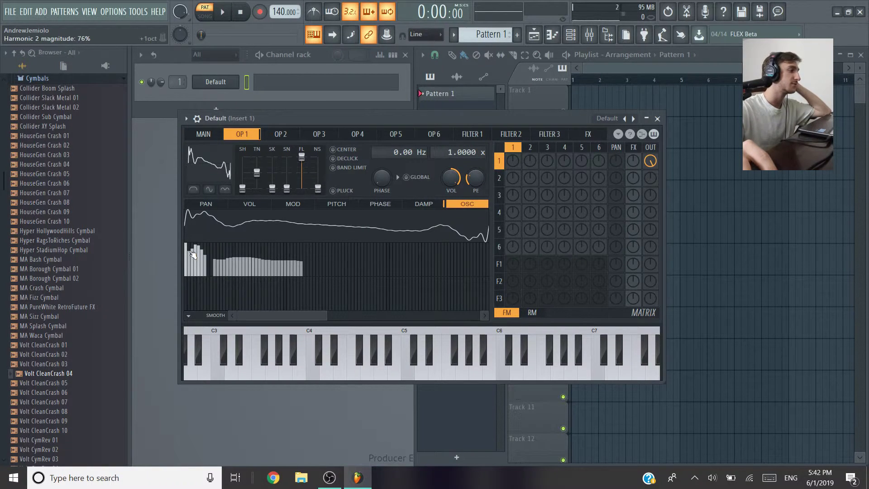
Redraw operator 1's harmonics at descending levels, keeping only the lowest few.
{"action": "mouse_move", "coordinate": [192, 255]}
{"action": "left_mouse_down"}
{"action": "mouse_move", "coordinate": [207, 281]}
{"action": "mouse_move", "coordinate": [214, 272]}
{"action": "mouse_move", "coordinate": [214, 281]}
{"action": "mouse_move", "coordinate": [308, 308]}
{"action": "left_mouse_up"}
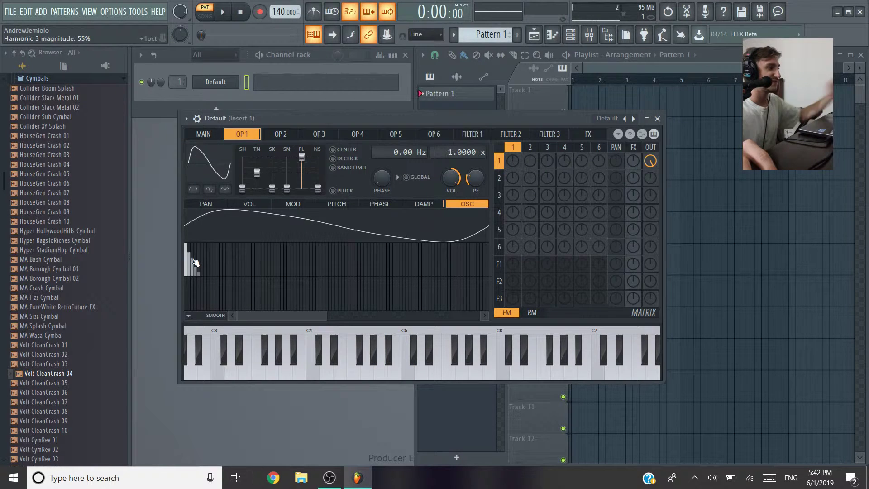
{"action": "mouse_move", "coordinate": [192, 259]}
{"action": "left_mouse_down"}
{"action": "mouse_move", "coordinate": [189, 245]}
{"action": "mouse_move", "coordinate": [200, 279]}
{"action": "mouse_move", "coordinate": [188, 228]}
{"action": "left_mouse_up"}
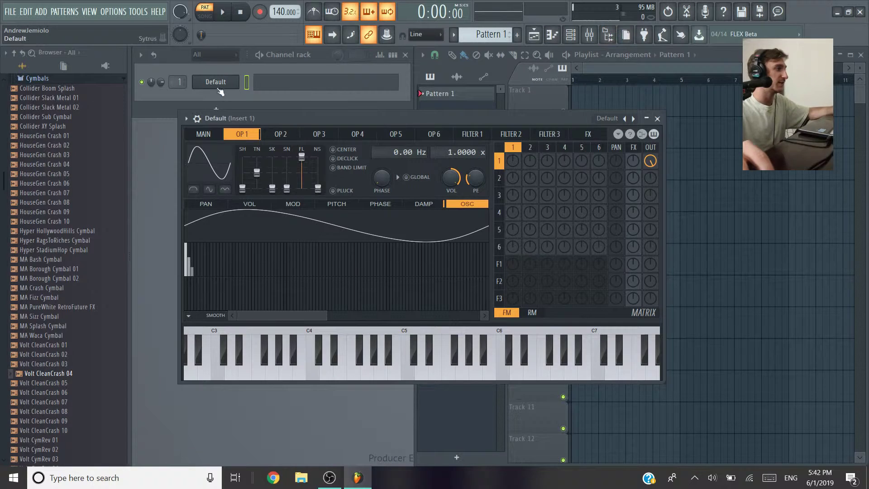
Load Fruity Parametric EQ 2 into an Insert 1 slot, close the Mixer, and place the EQ beside Sytrus.
{"action": "left_click", "coordinate": [589, 35]}
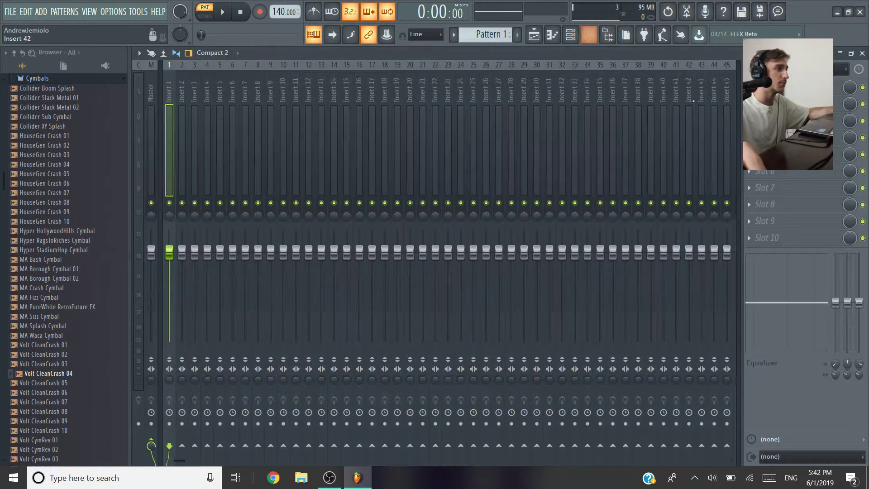
{"action": "left_click", "coordinate": [770, 101]}
{"action": "left_click", "coordinate": [592, 337]}
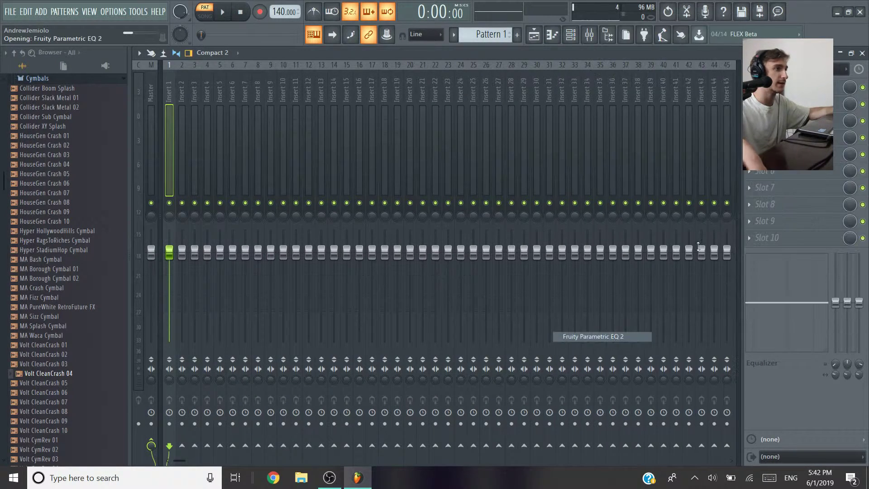
{"action": "left_click", "coordinate": [862, 53]}
{"action": "left_click_drag", "start_coordinate": [468, 152], "coordinate": [408, 153]}
{"action": "left_click_drag", "start_coordinate": [408, 117], "coordinate": [614, 134]}
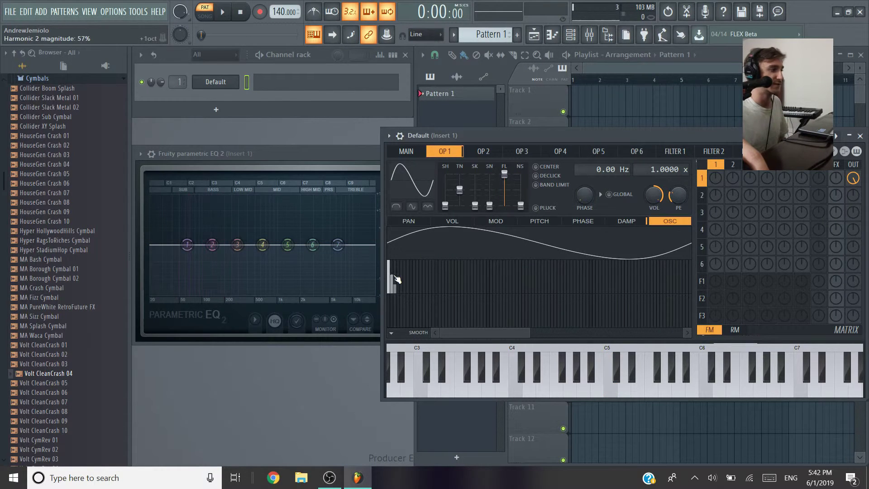
Raise Sytrus operator 1's second harmonic to about 72% and play a C5 test note.
{"action": "left_click_drag", "start_coordinate": [397, 301], "coordinate": [396, 303]}
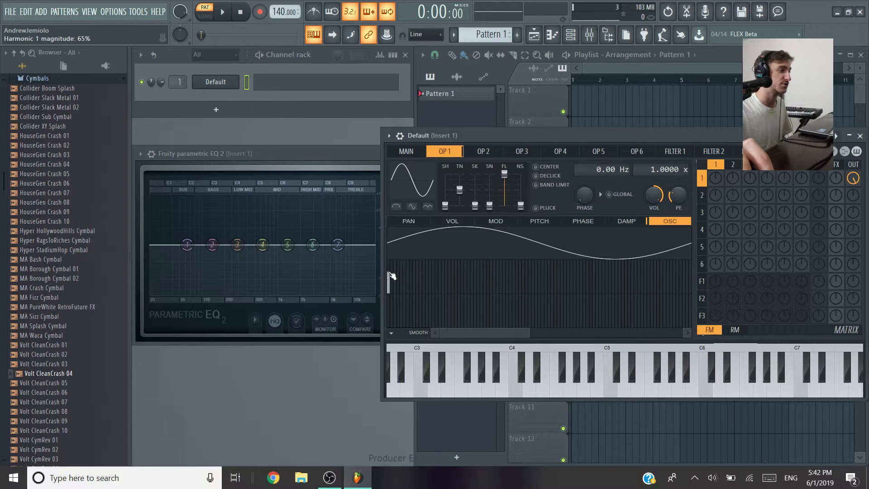
{"action": "left_click_drag", "start_coordinate": [397, 272], "coordinate": [400, 287]}
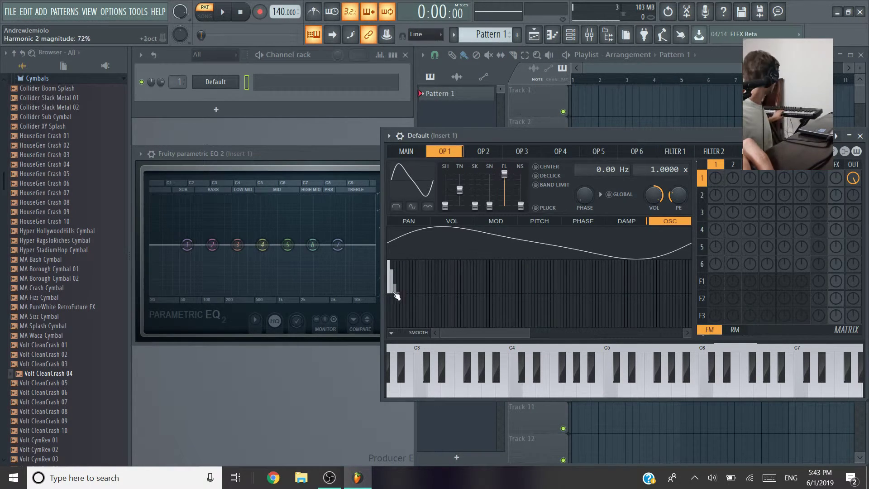
{"action": "key", "text": "z"}
{"action": "key", "text": "z"}
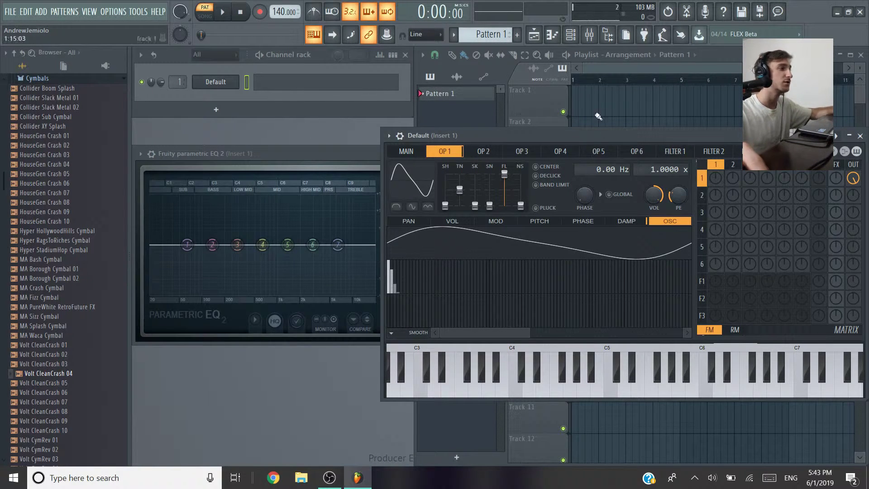
Open the Mixer and dismiss the Insert 1 effect slot list.
{"action": "left_click", "coordinate": [589, 35]}
{"action": "left_click", "coordinate": [769, 104]}
{"action": "key", "text": "Escape"}
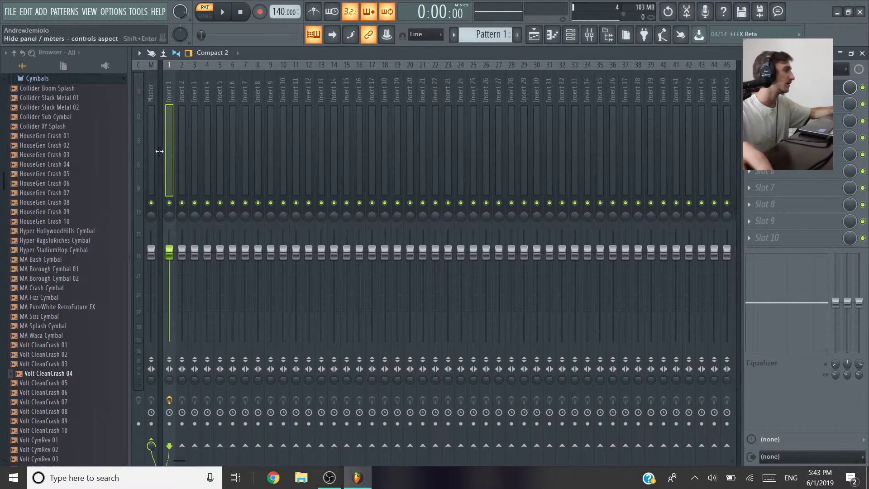
In the browser, collapse Cymbals and Packs, then expand Plugin database > Installed > Effects > VST.
{"action": "scroll", "coordinate": [56, 132], "scroll_direction": "up", "scroll_amount": 2}
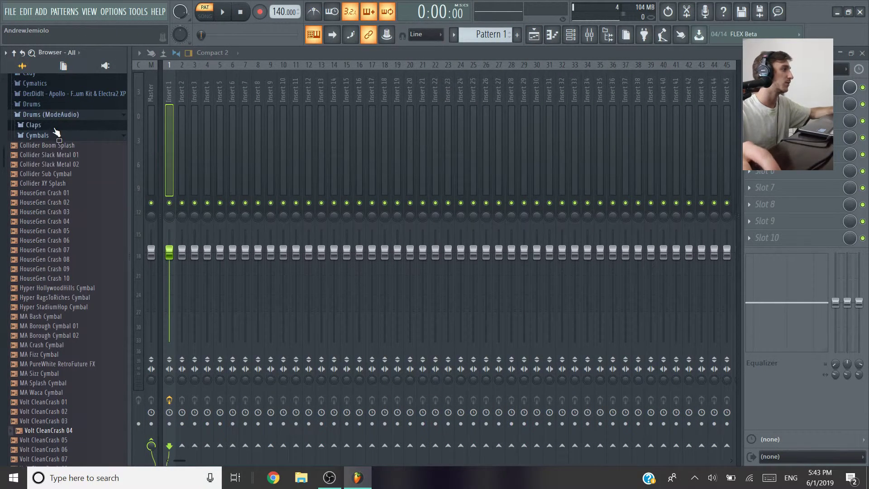
{"action": "left_click", "coordinate": [53, 124]}
{"action": "scroll", "coordinate": [64, 220], "scroll_direction": "up", "scroll_amount": 6}
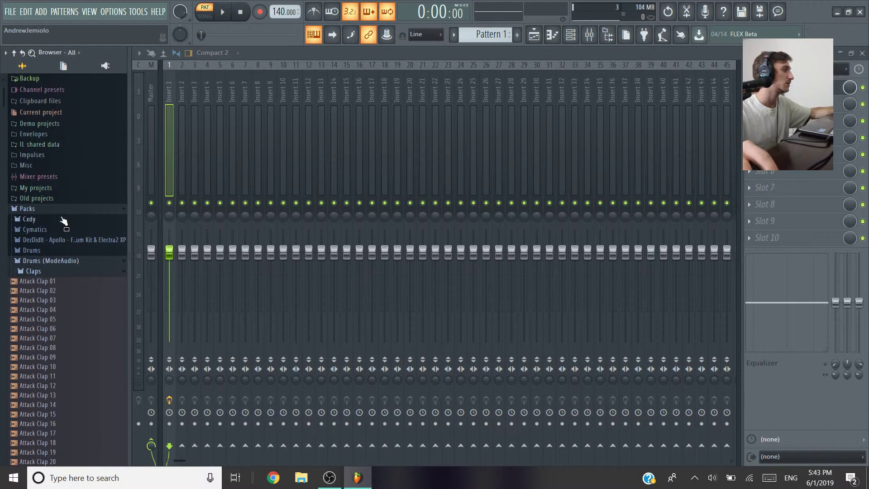
{"action": "left_click", "coordinate": [59, 209]}
{"action": "left_click", "coordinate": [58, 219]}
{"action": "left_click", "coordinate": [63, 252]}
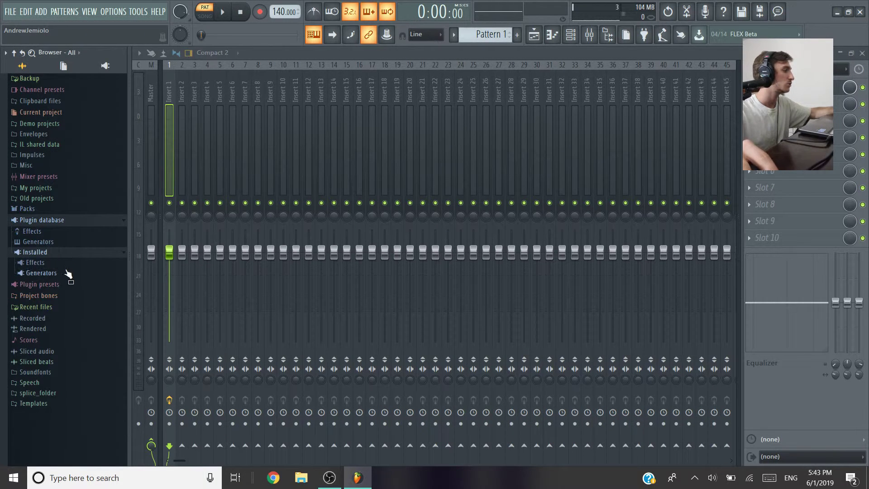
{"action": "left_click", "coordinate": [64, 267]}
{"action": "left_click", "coordinate": [60, 308]}
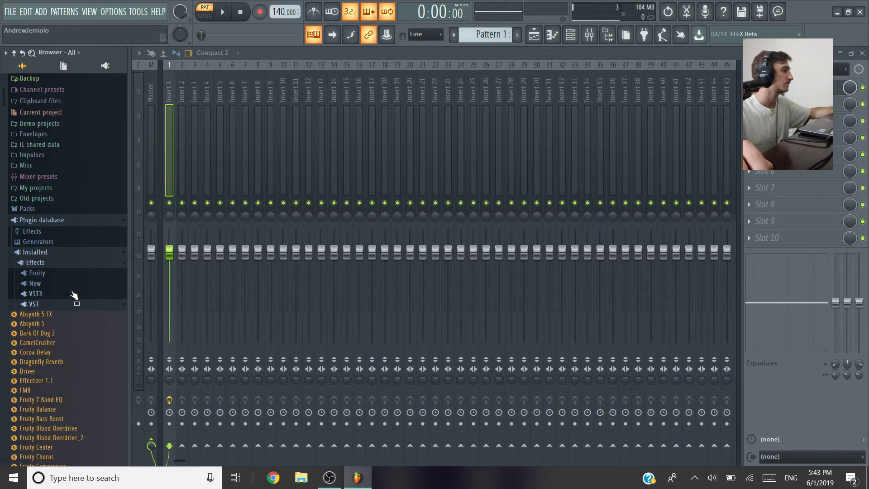
Drop CamelCrusher onto Insert 1 with the British Clean preset, then close it and the Mixer.
{"action": "left_click_drag", "start_coordinate": [60, 346], "coordinate": [842, 134]}
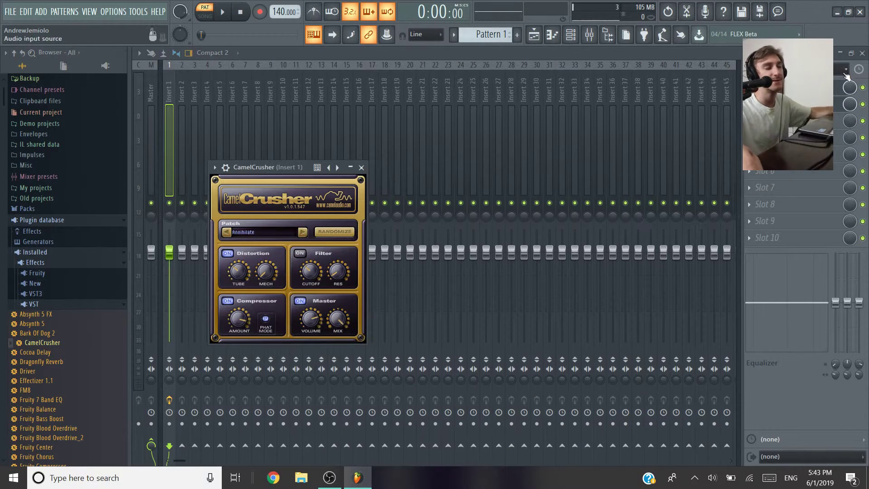
{"action": "left_click", "coordinate": [278, 232]}
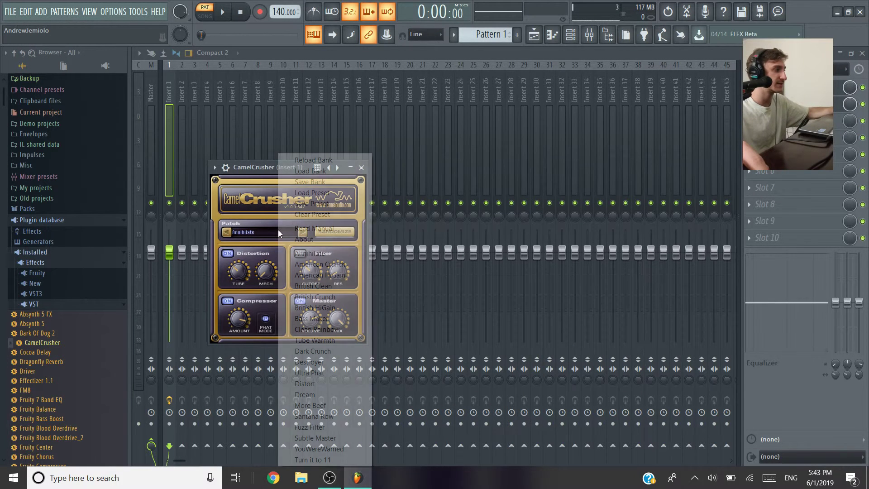
{"action": "left_click", "coordinate": [340, 287]}
{"action": "left_click", "coordinate": [365, 168]}
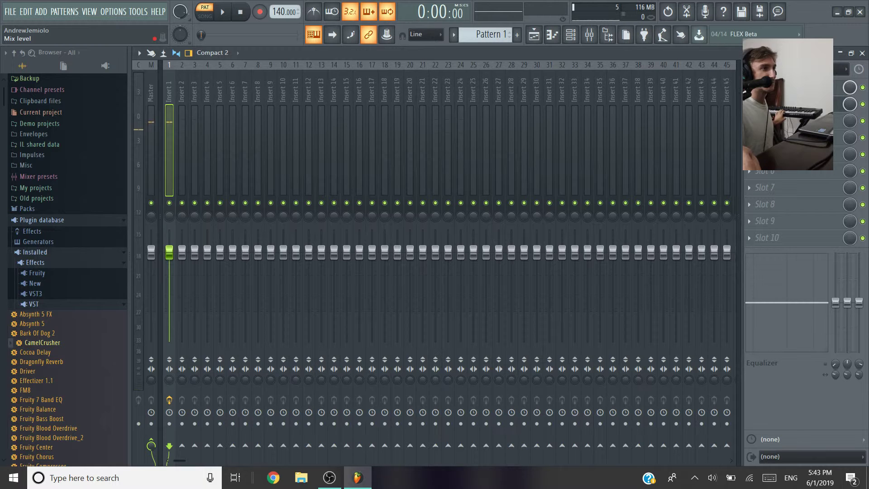
{"action": "left_click", "coordinate": [862, 53]}
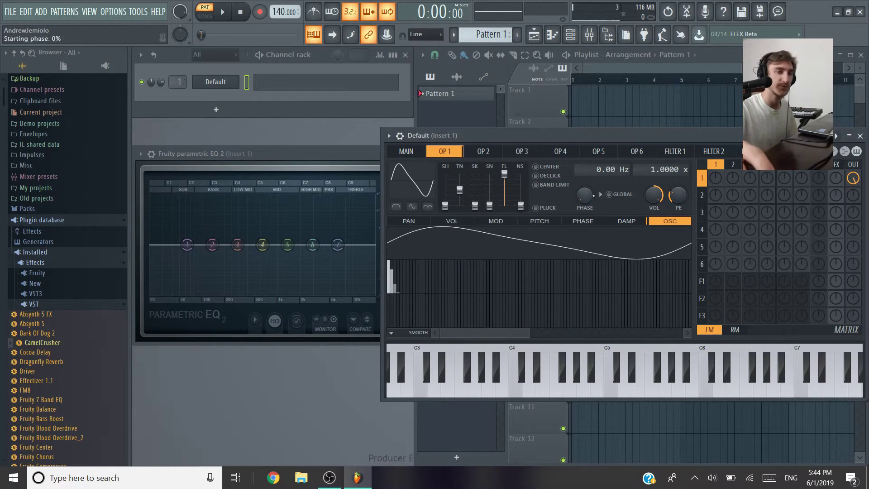
Move the Sytrus 'Default (Insert 1)' window slightly left and down over the EQ.
{"action": "left_click_drag", "start_coordinate": [595, 139], "coordinate": [576, 143]}
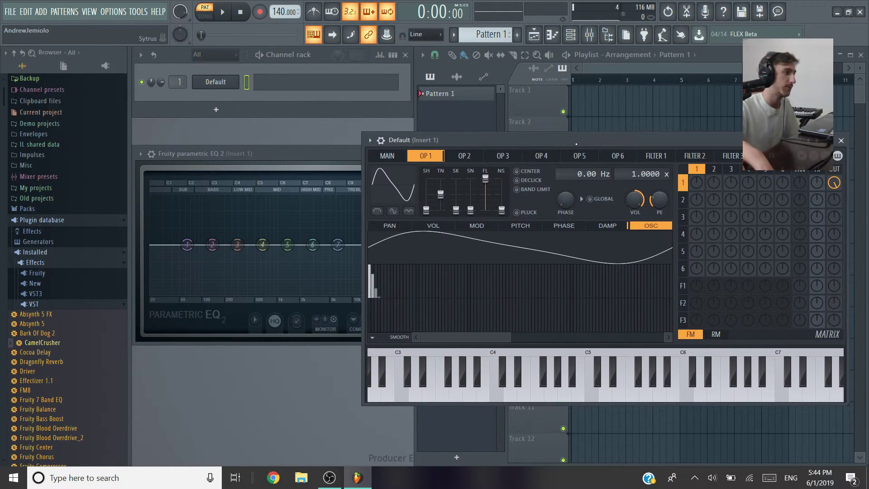